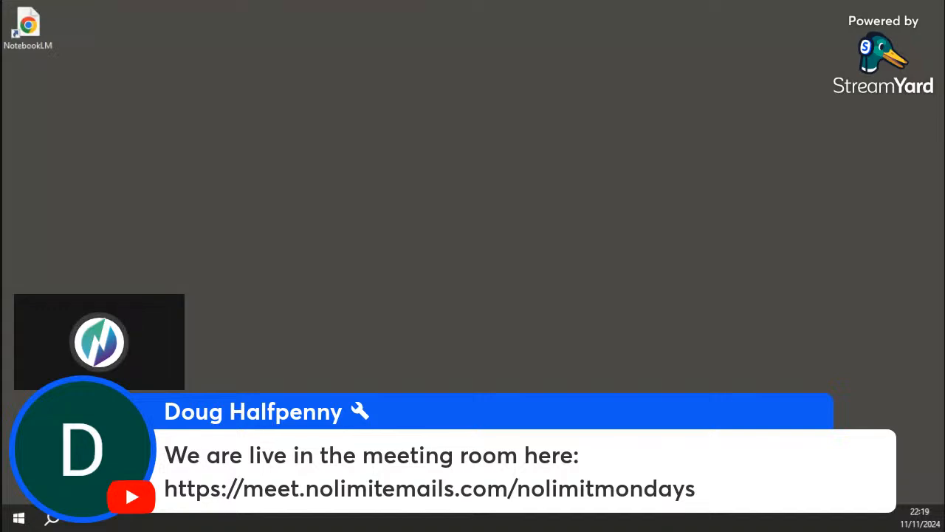
Read through the leads platforms document, from the lead source links to the scraping videos and cold email guide.
mouse_move(152, 26)
mouse_down()
mouse_move(354, 30)
mouse_move(143, 13)
mouse_move(152, 26)
mouse_up()
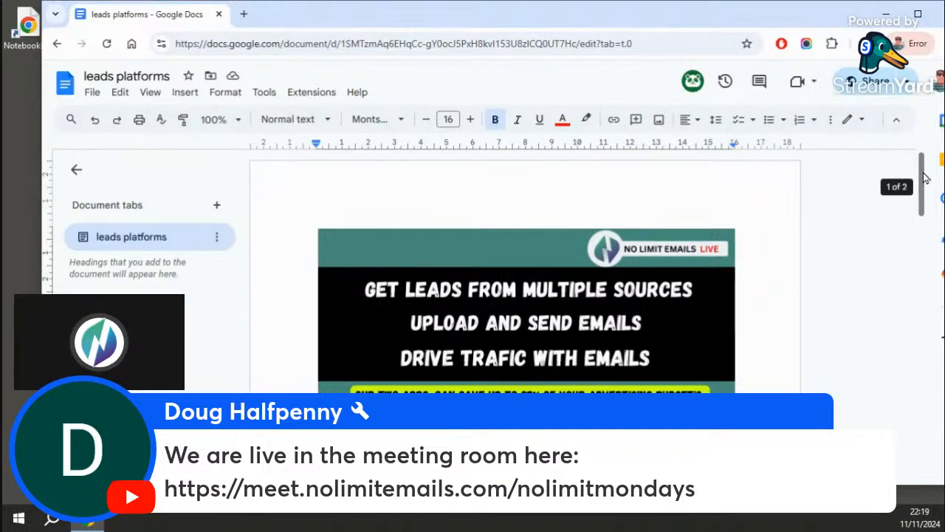
drag(922, 185, 943, 279)
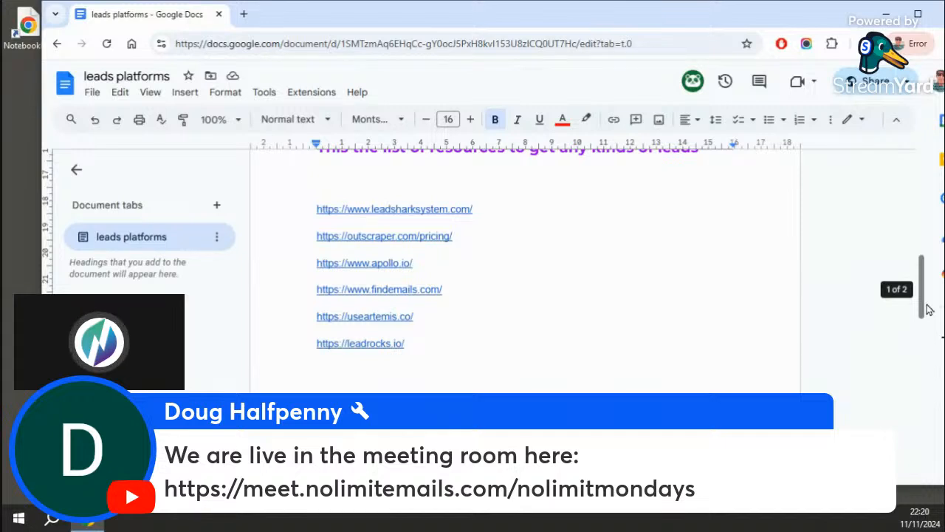
drag(928, 310, 928, 373)
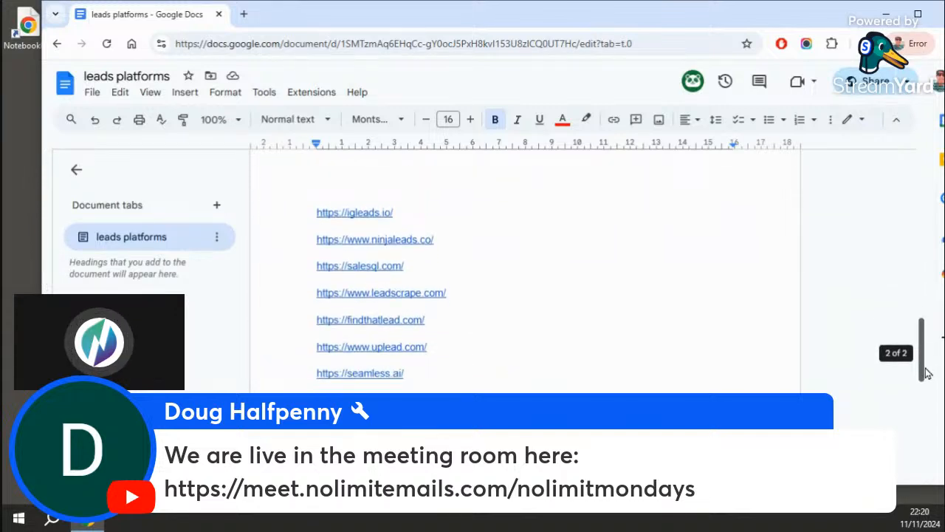
drag(928, 373, 922, 299)
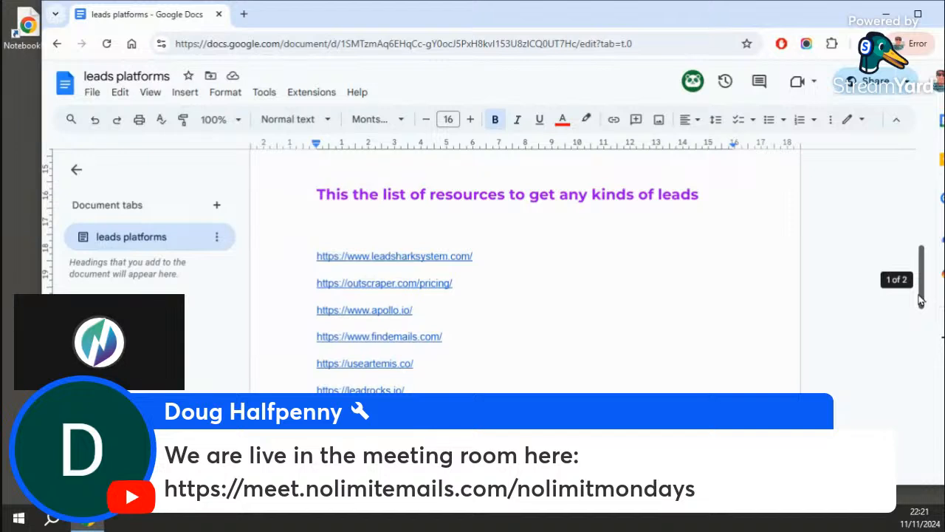
drag(922, 299, 921, 320)
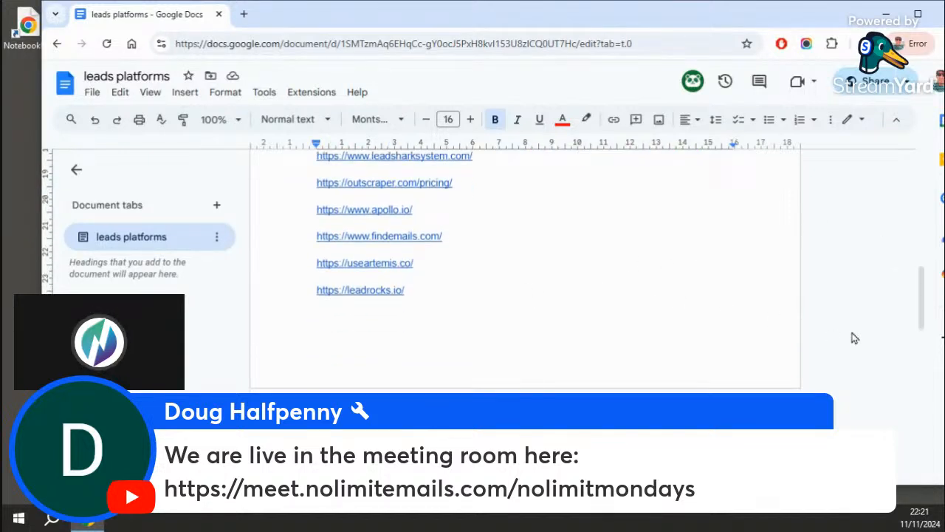
drag(921, 295, 914, 353)
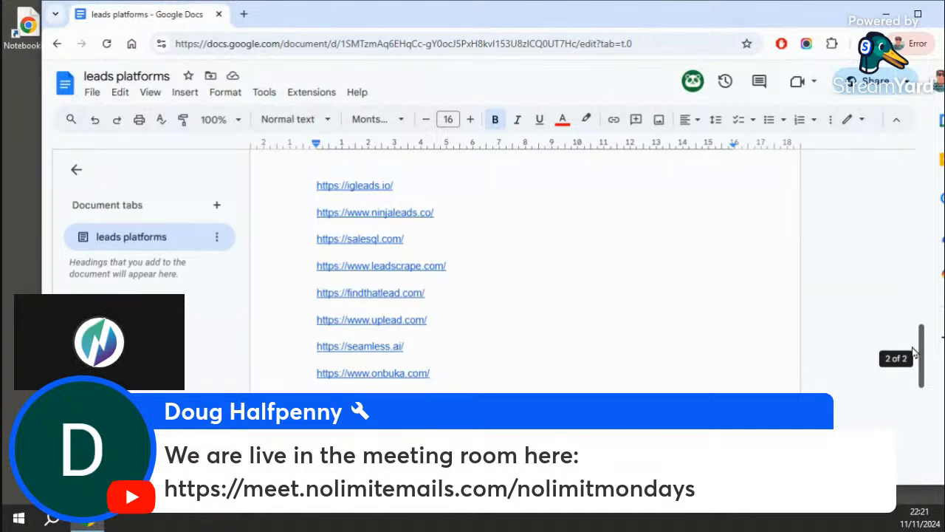
drag(915, 353, 914, 375)
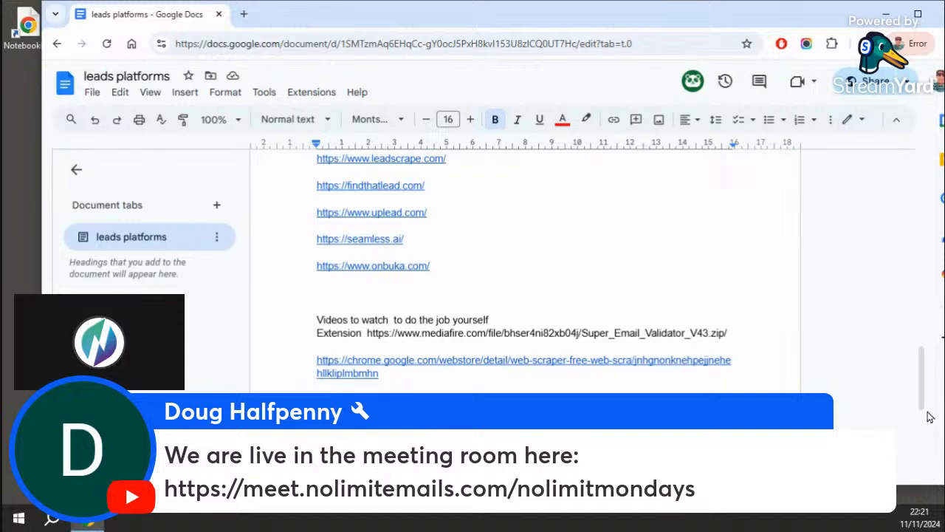
drag(930, 388, 935, 471)
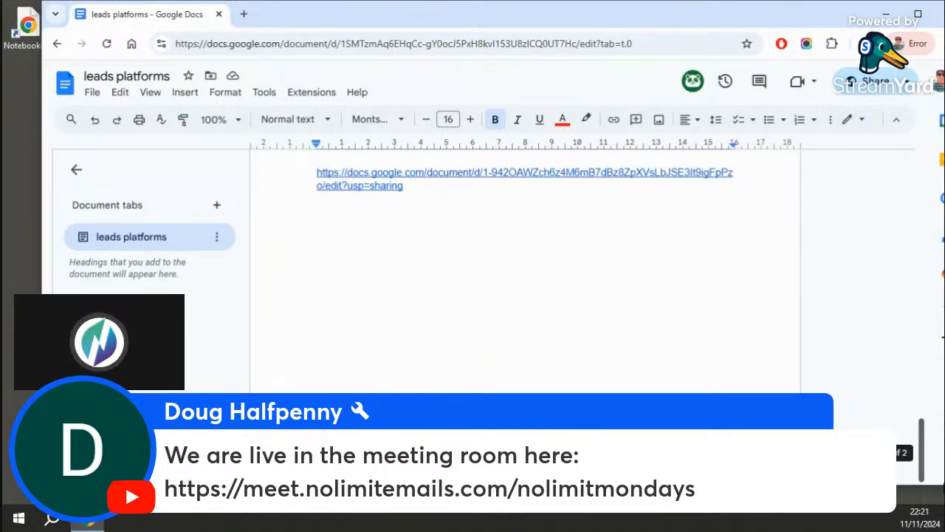
scroll(591, 391, up, 5)
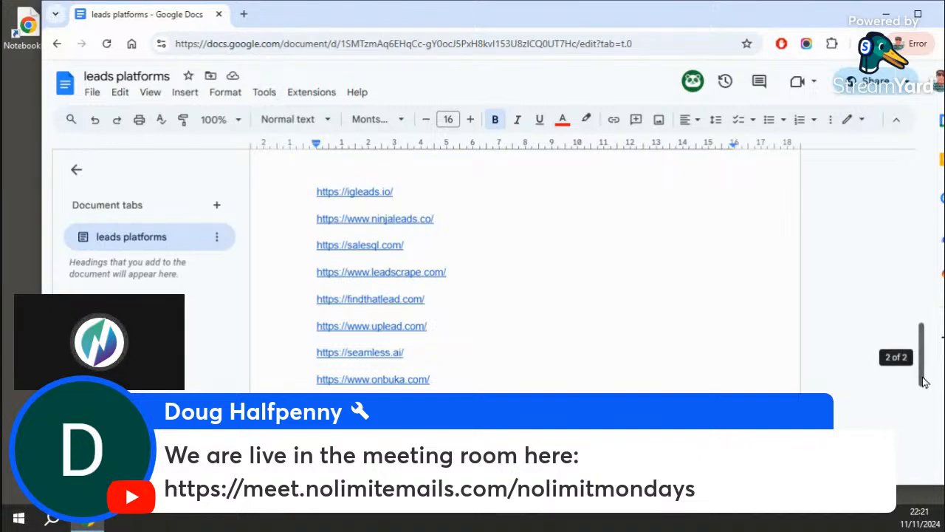
drag(923, 381, 907, 296)
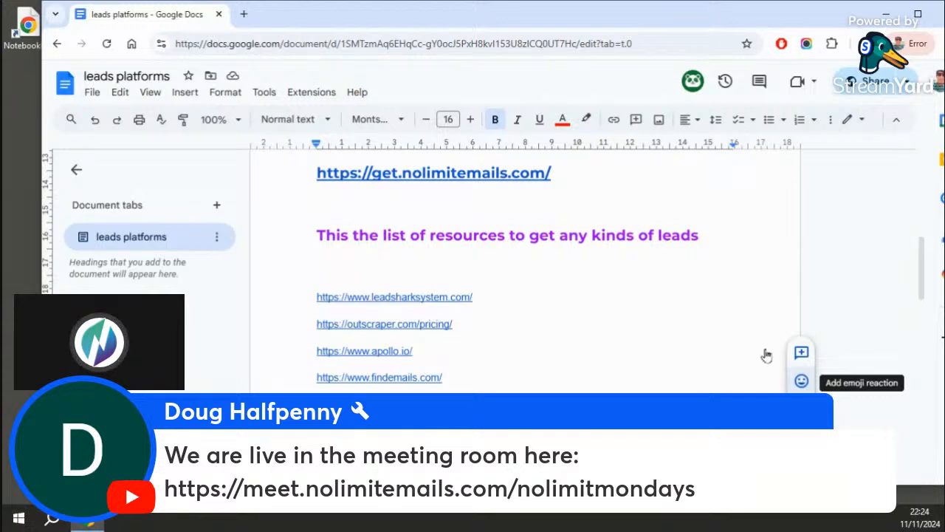
click(243, 14)
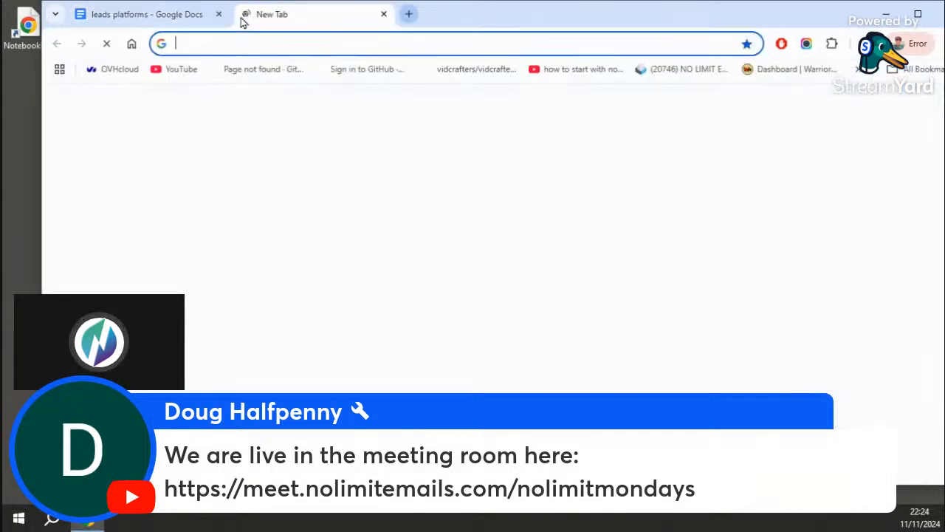
text(https://mkt.workdiligence.com/s/login)
key(Return)
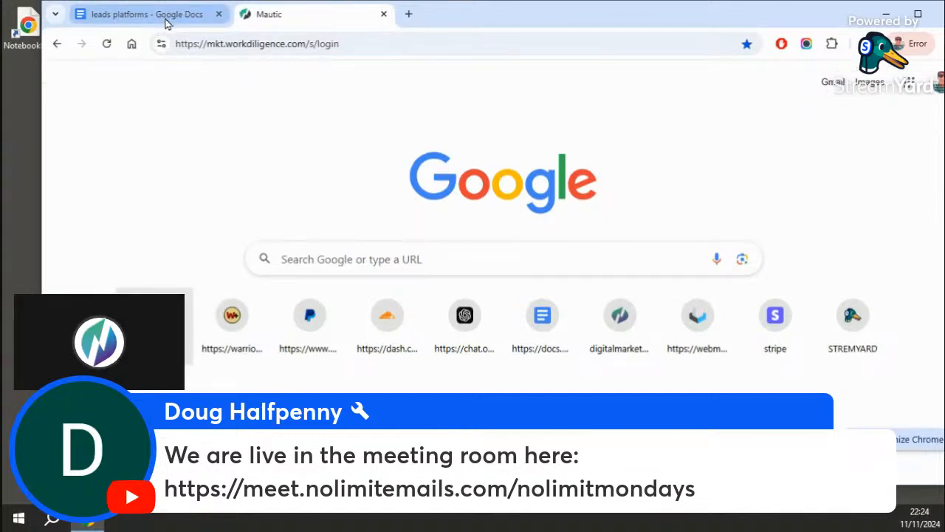
click(497, 384)
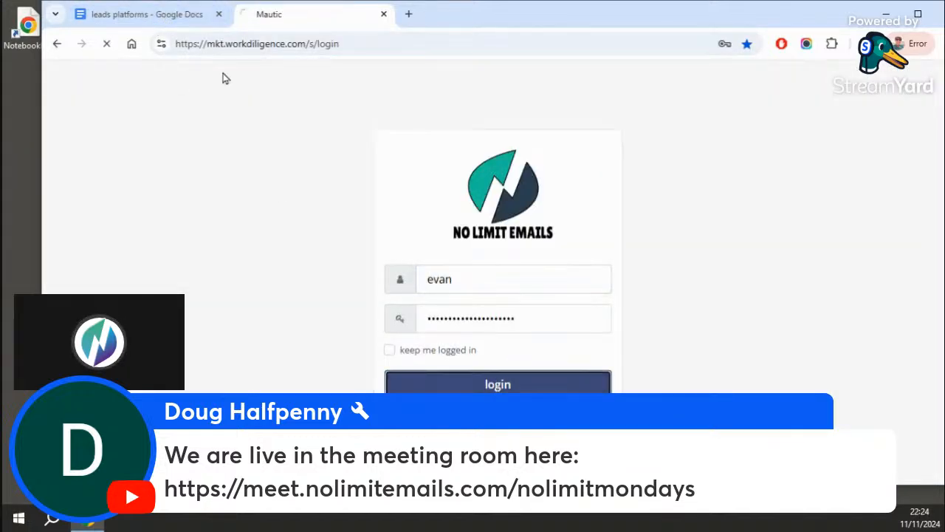
Go back to the leads platforms document and review its resource list down to the cold email guide link.
click(163, 15)
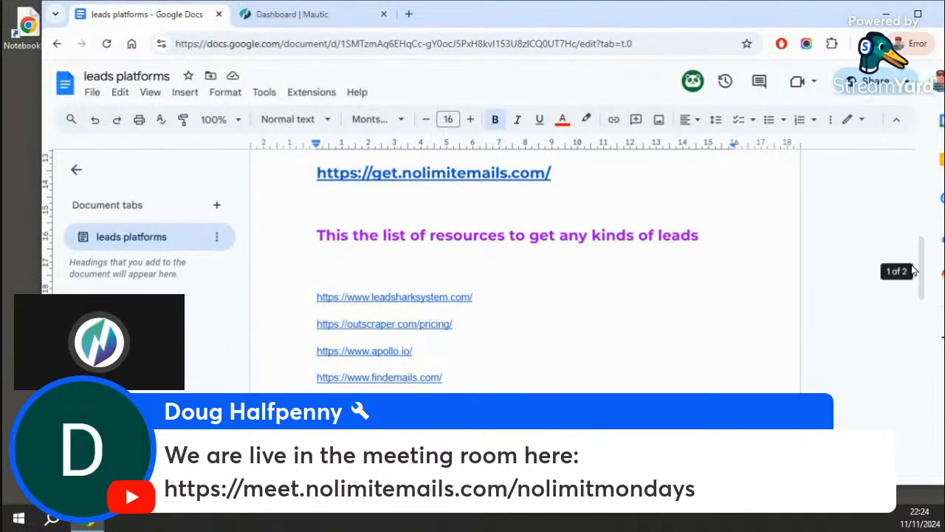
drag(921, 270, 909, 285)
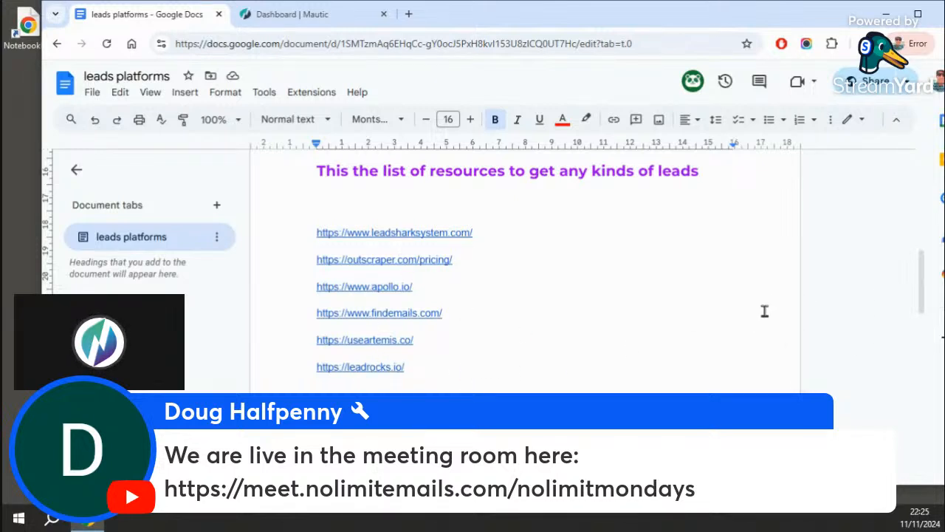
drag(922, 289, 921, 299)
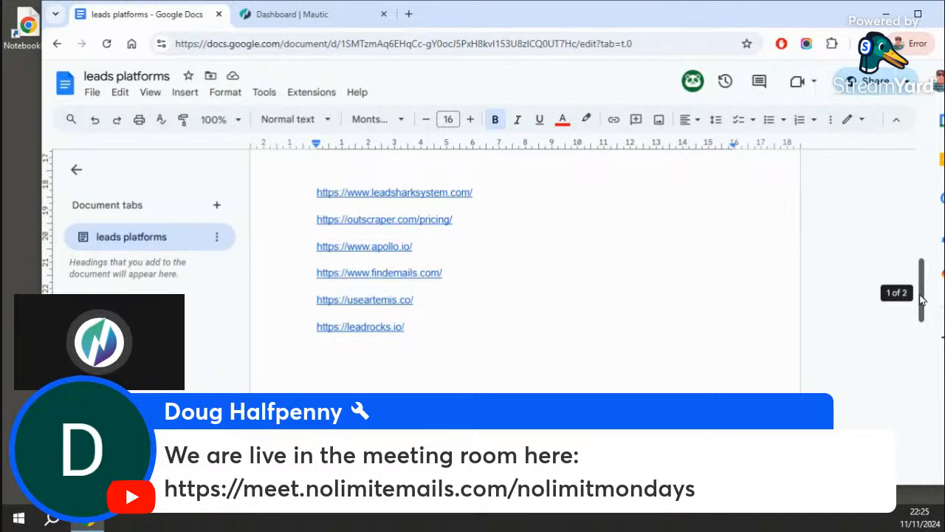
drag(922, 299, 916, 330)
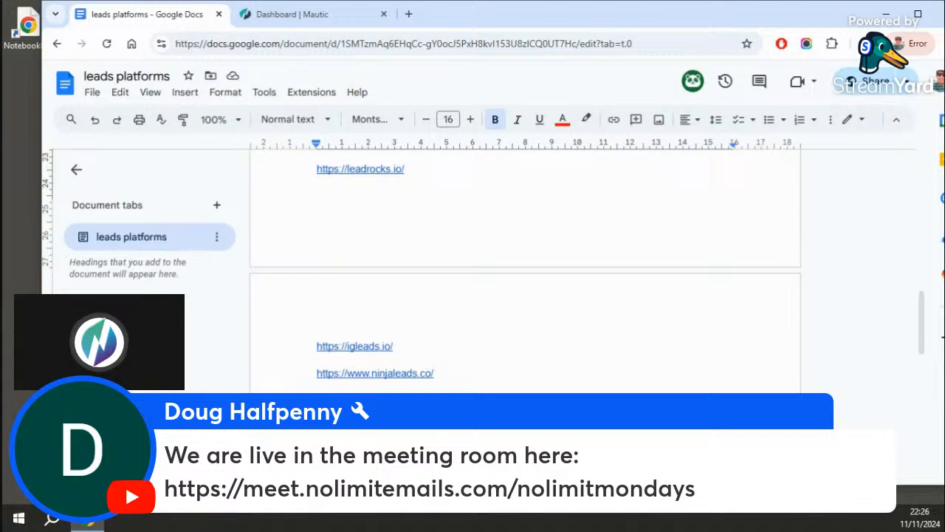
drag(921, 323, 921, 352)
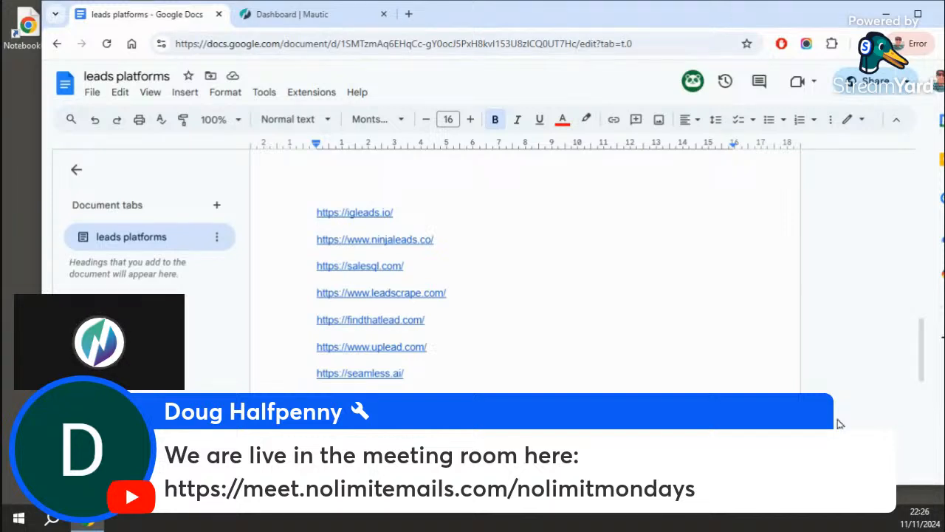
drag(924, 367, 922, 401)
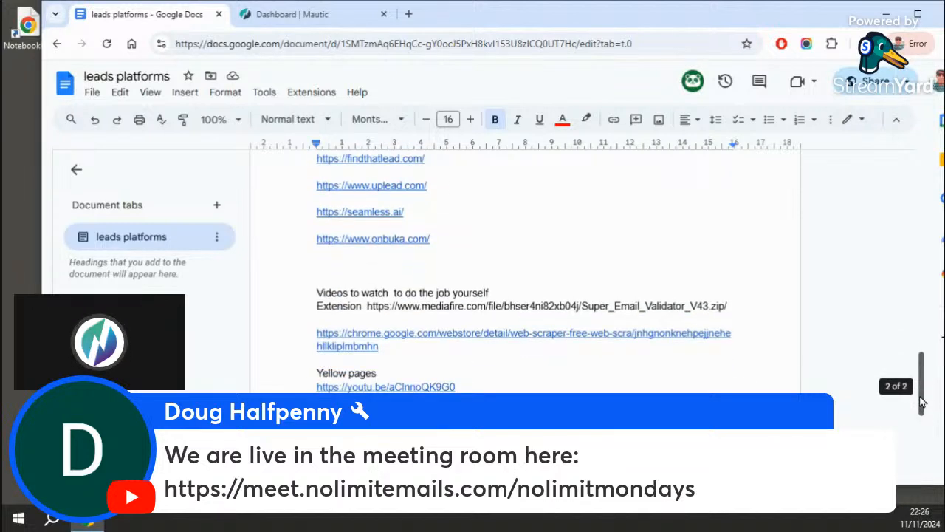
drag(921, 401, 922, 433)
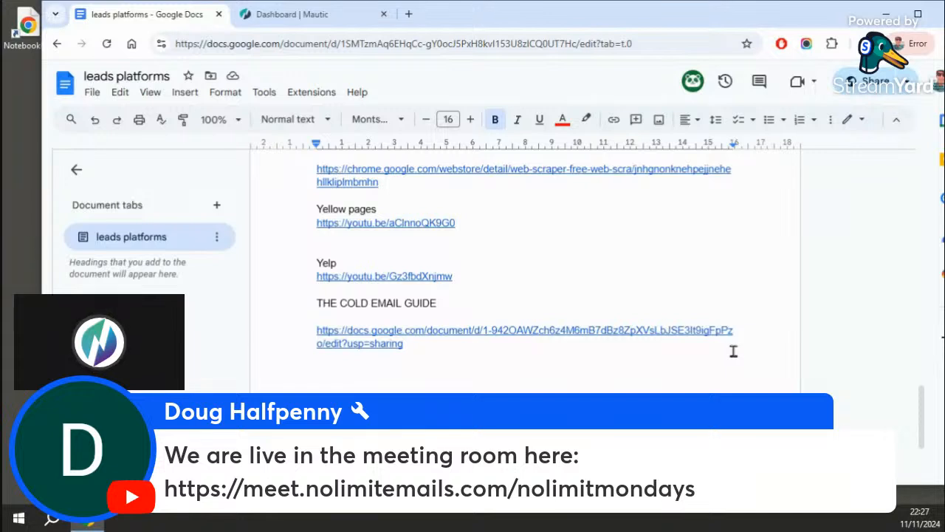
click(736, 350)
In Mautic, clone the newest email in the Emails list as a new segment email.
click(319, 16)
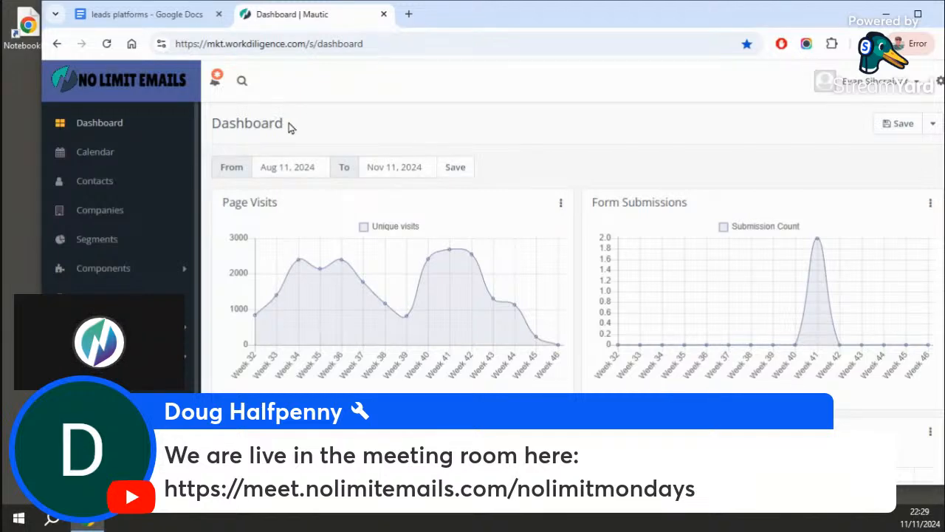
click(915, 15)
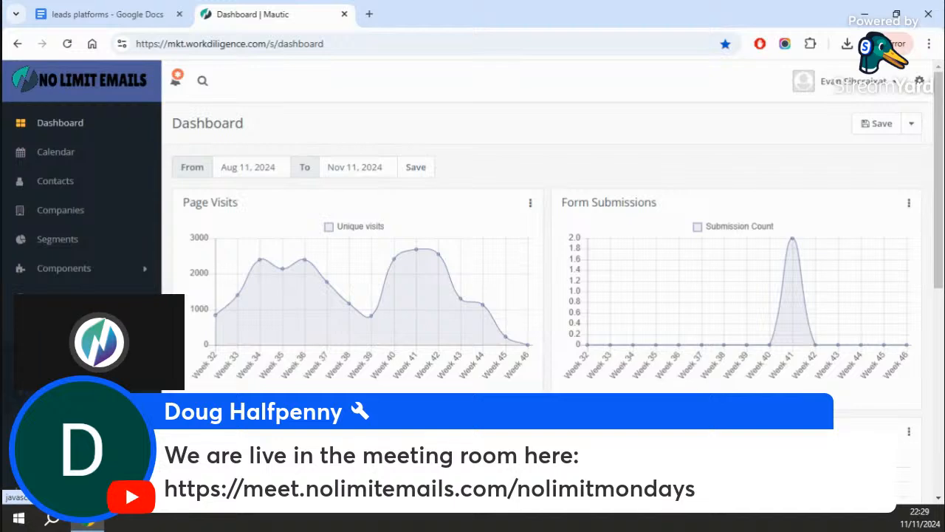
click(56, 376)
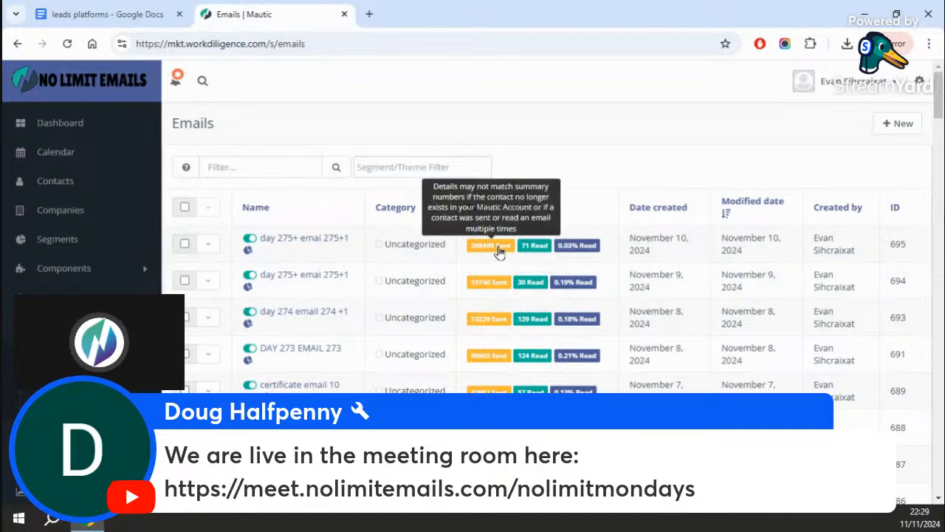
click(209, 252)
click(233, 292)
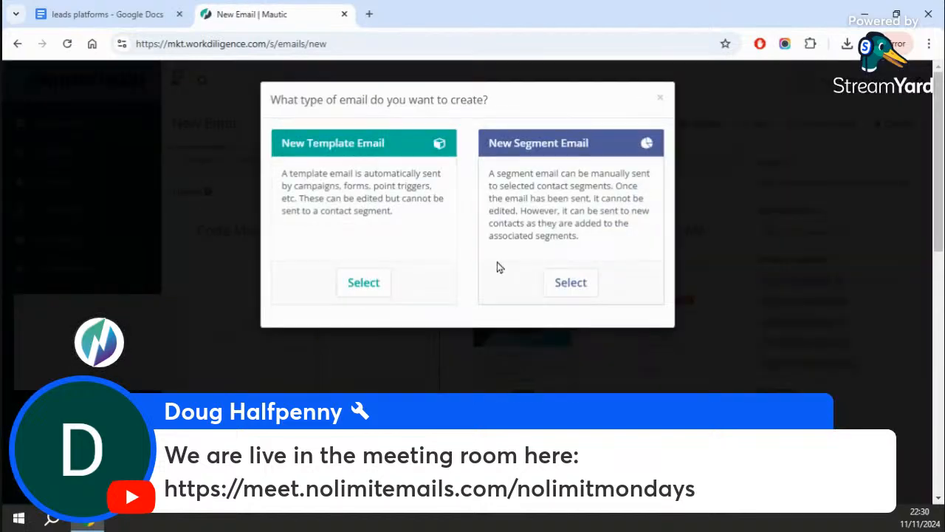
click(571, 283)
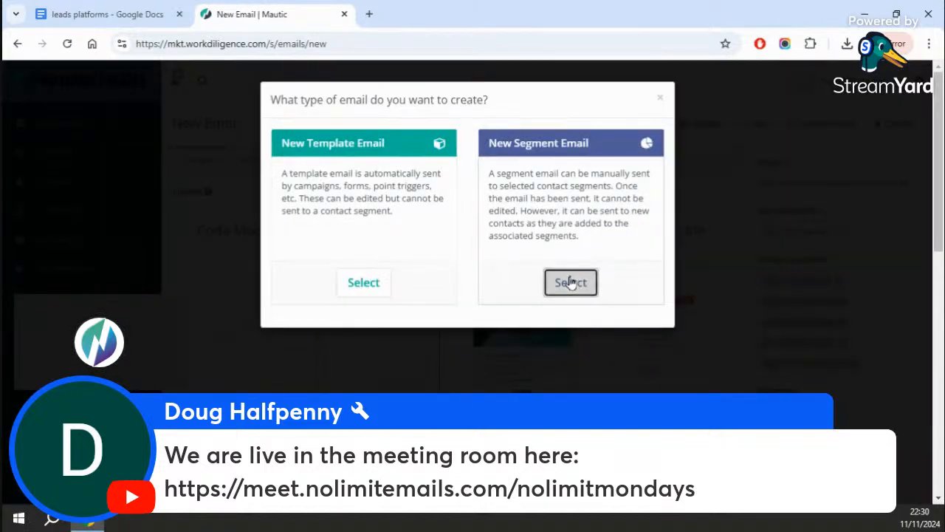
Clear the cloned email's internal name and remove all of its assigned contact segments.
drag(871, 233, 724, 232)
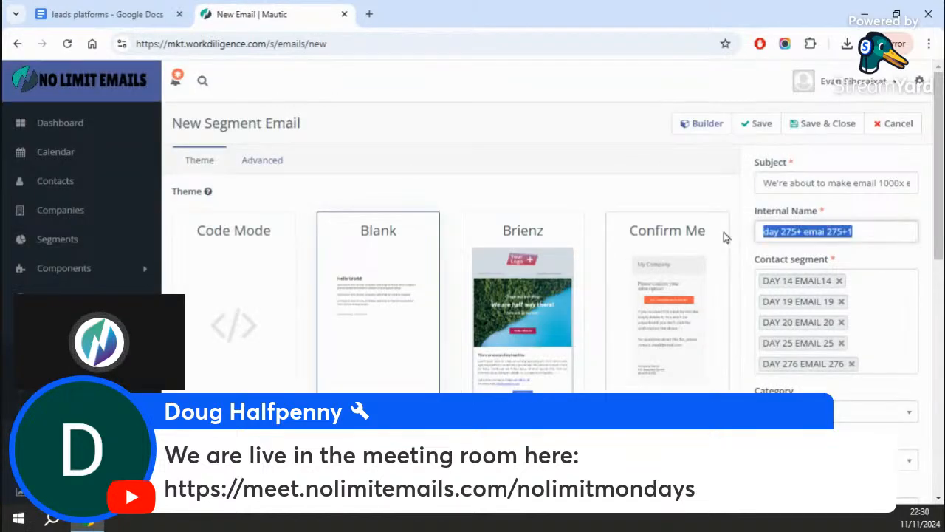
key(BackSpace)
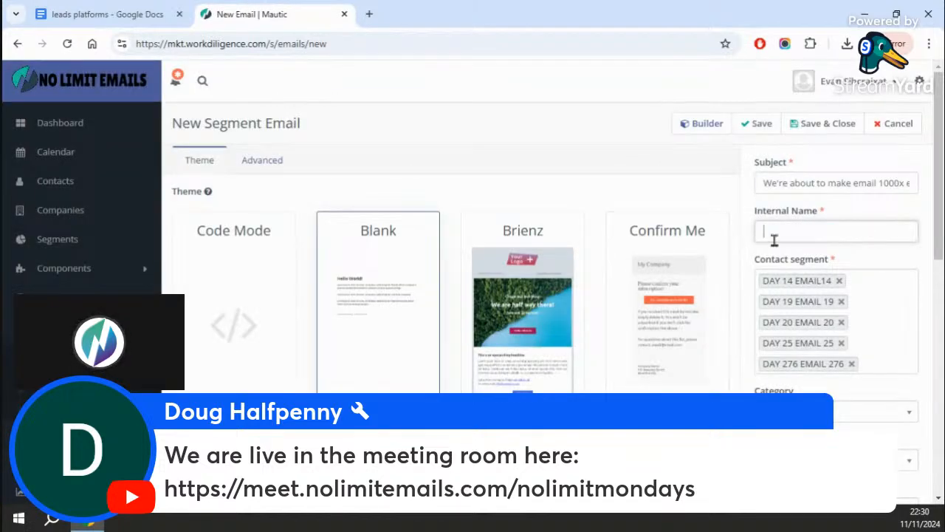
click(839, 282)
click(842, 281)
click(841, 281)
click(842, 281)
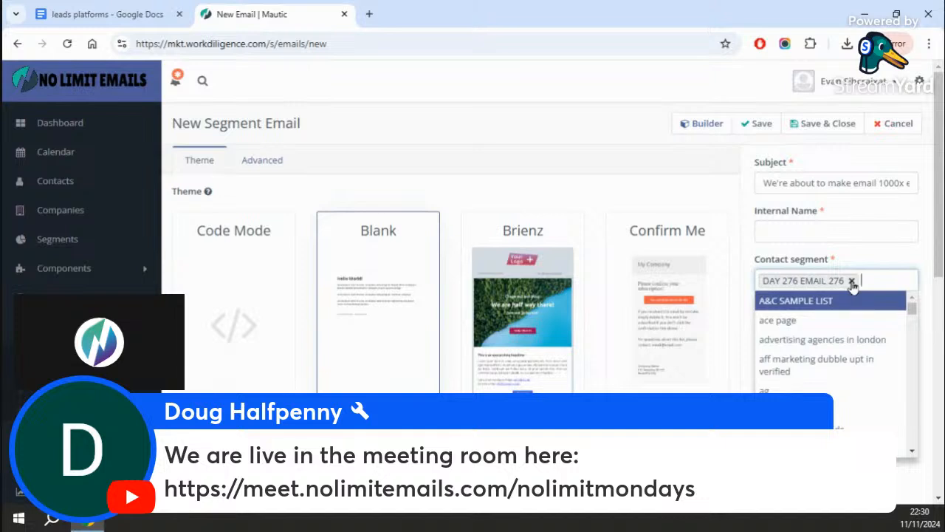
click(851, 281)
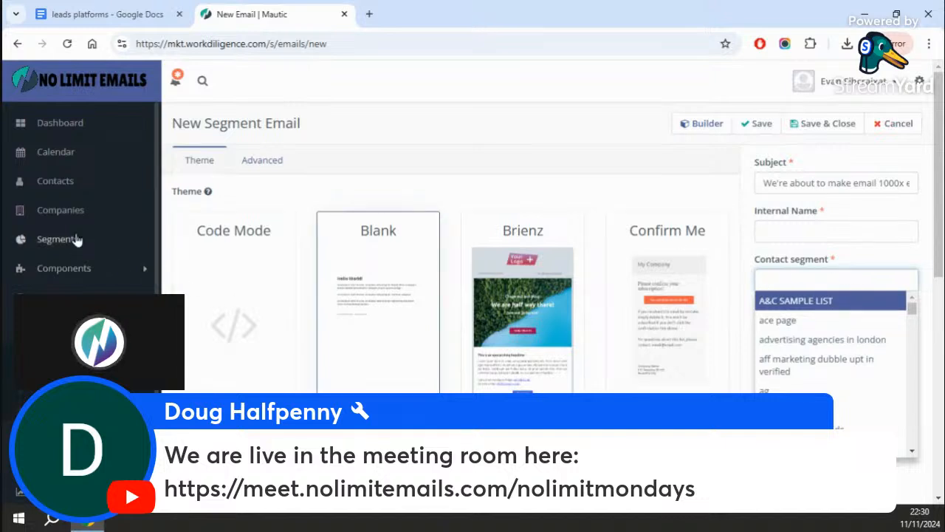
Open the contact segments list in a separate tab, check the newest segment's name, and return to the new email.
right_click(78, 240)
click(147, 251)
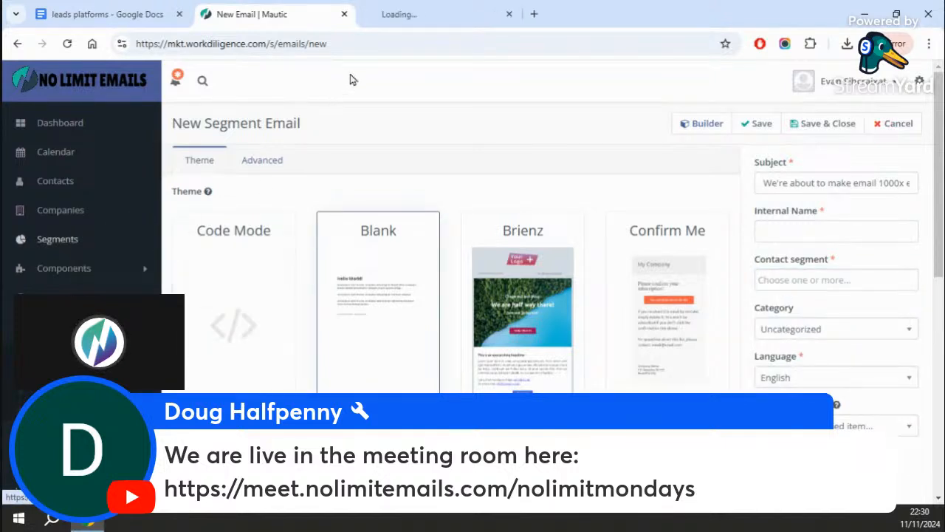
click(433, 13)
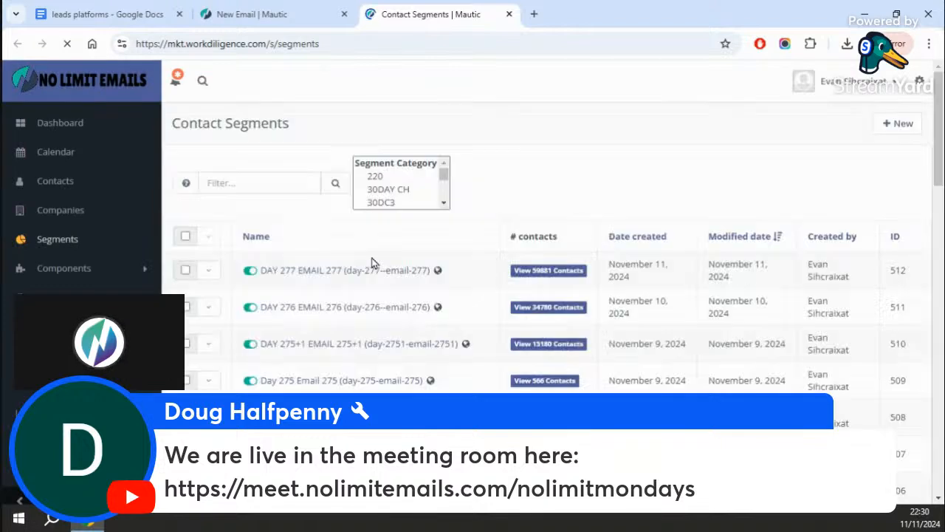
click(295, 18)
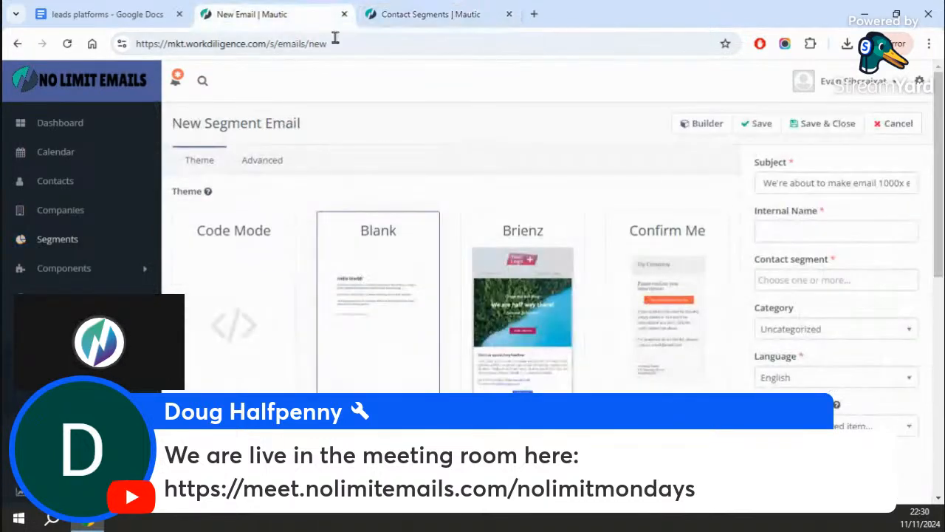
Name the new segment email "day 277" internally and assign it the contact segment DAY 277 EMAIL 277.
click(810, 229)
text(day )
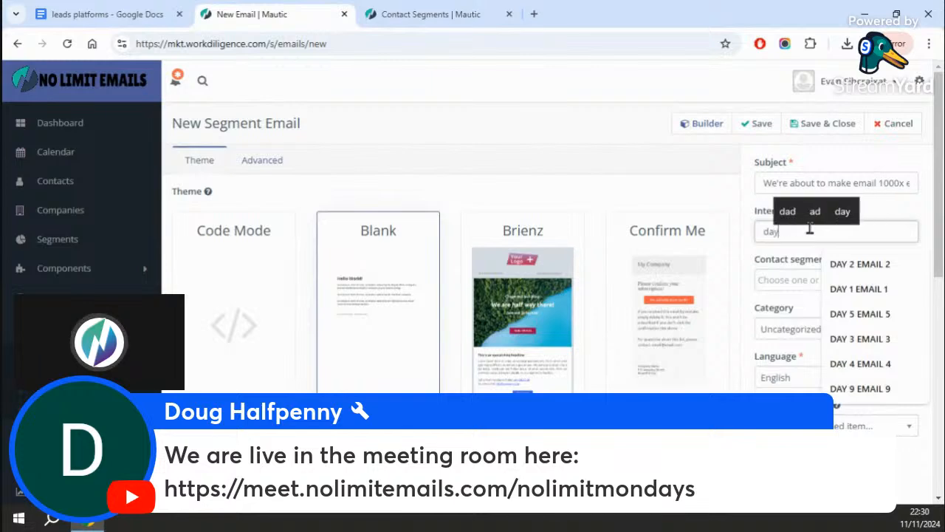
text(277)
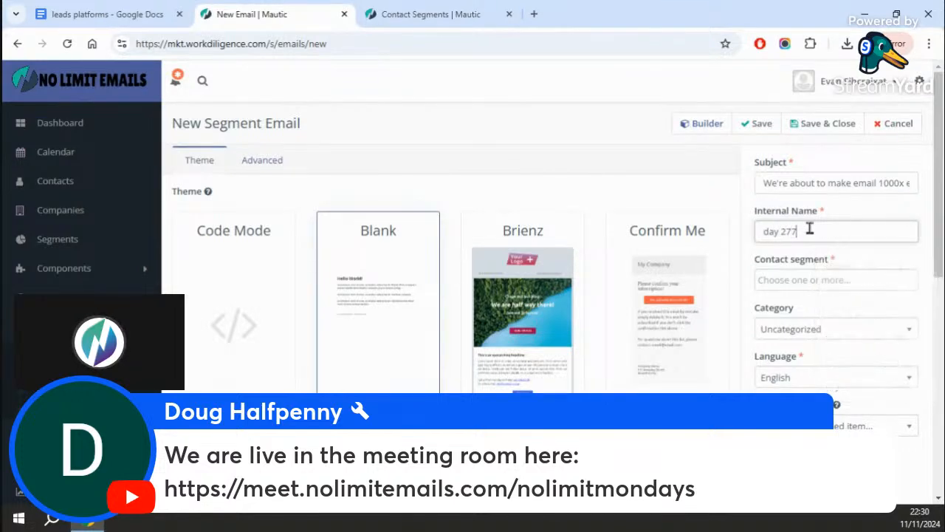
click(802, 280)
text(day 277)
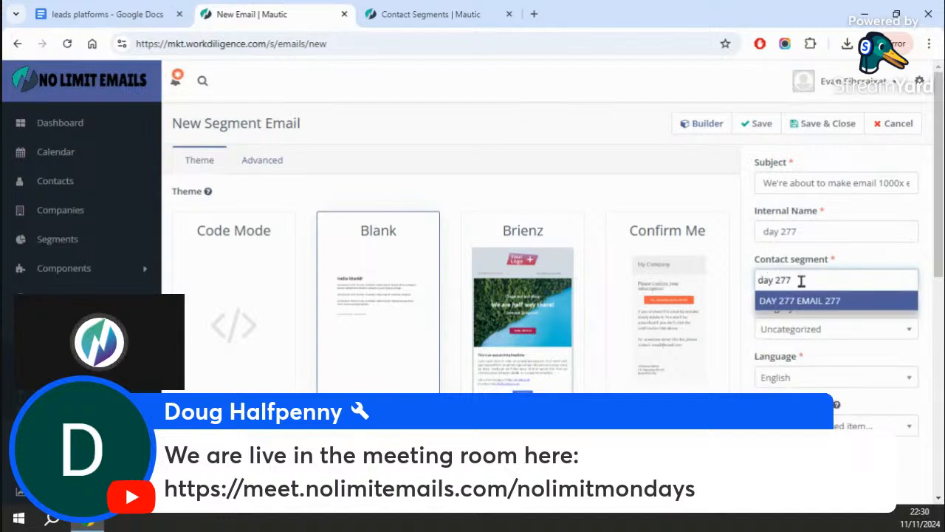
key(Return)
Extend the internal name to "day 277 email", then save and close the new segment email.
click(813, 233)
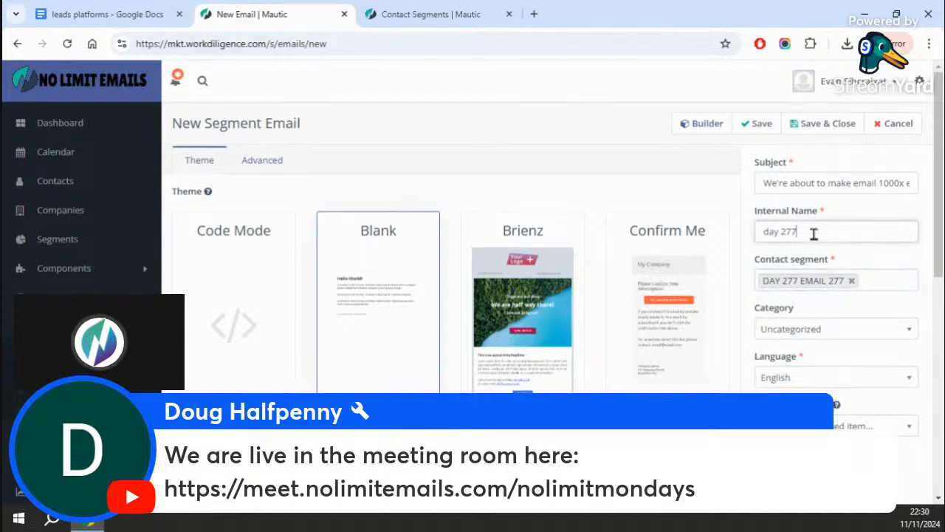
text(e)
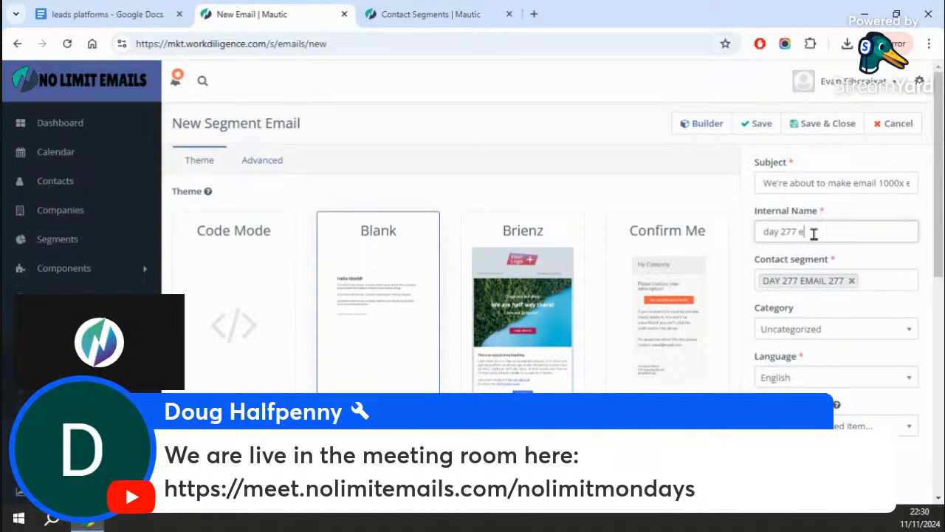
text(mail)
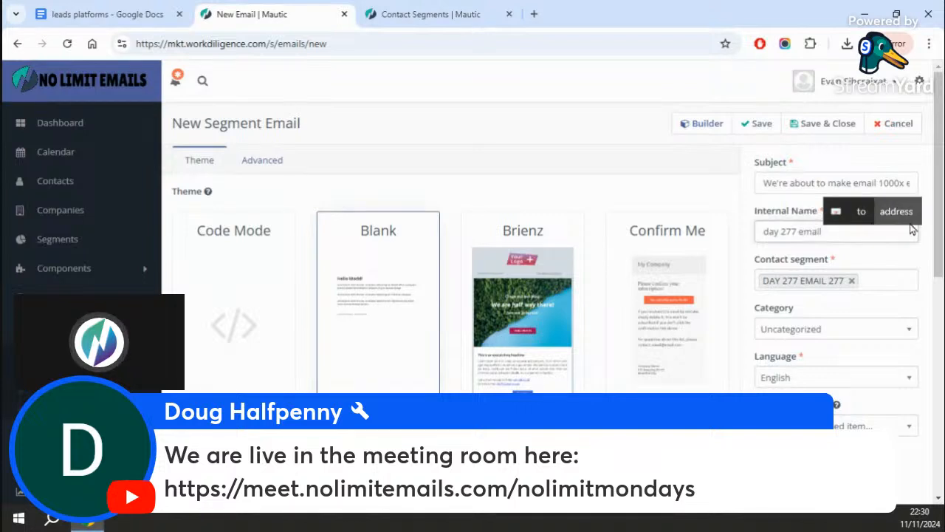
key(Tab)
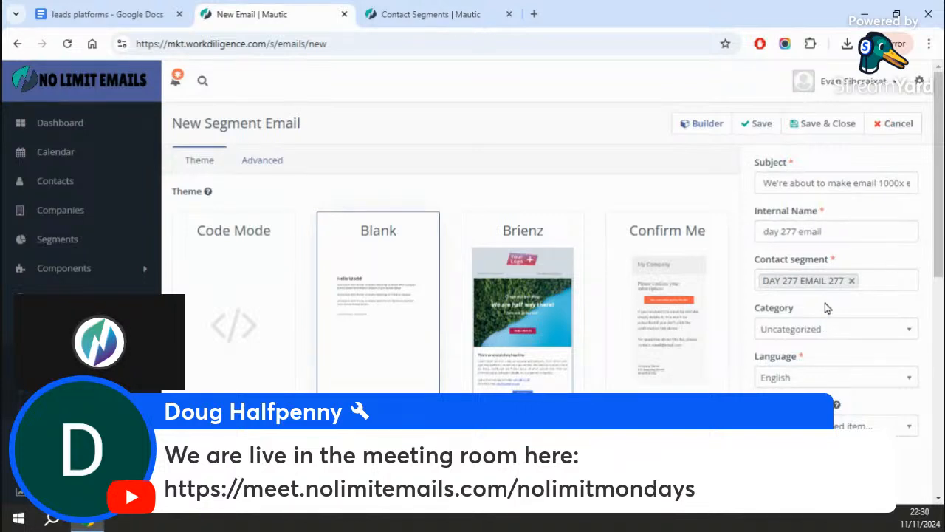
click(825, 132)
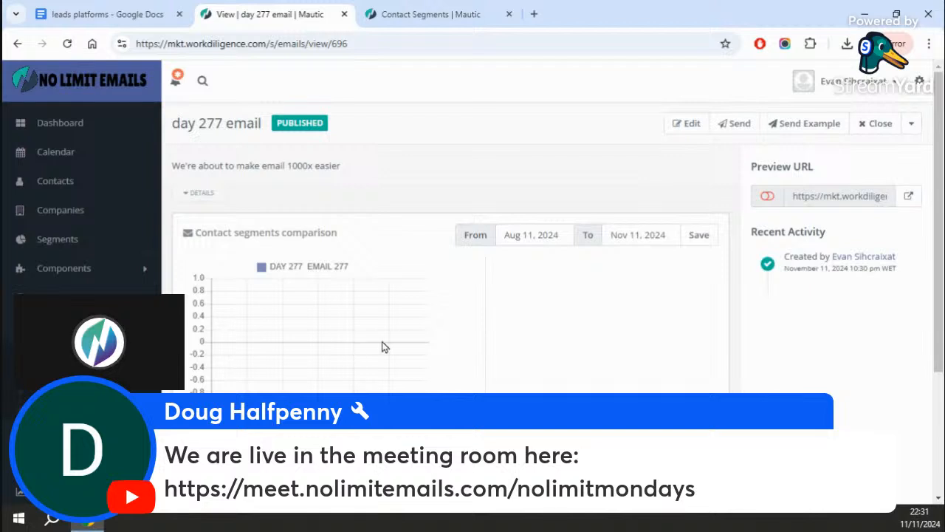
Check the email's pending contacts without sending, and review the contact counts throughout the contact segments list.
click(744, 124)
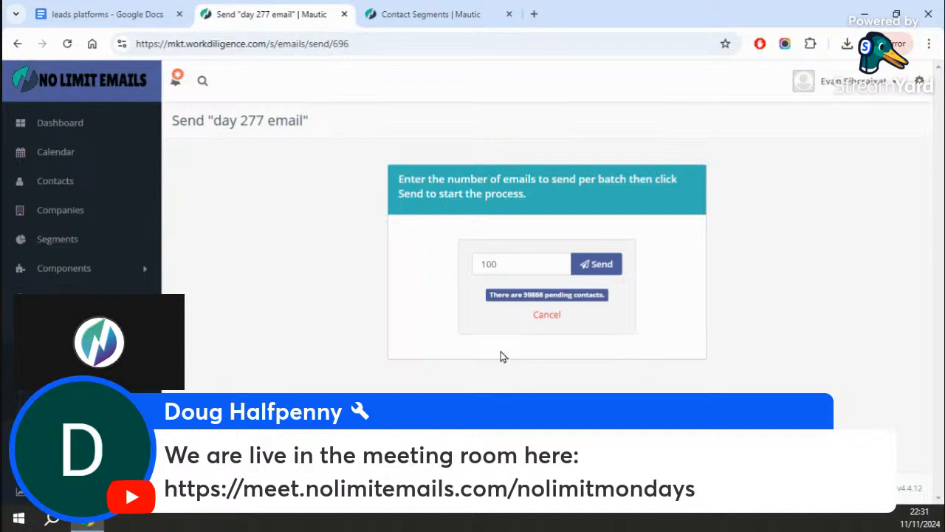
click(547, 316)
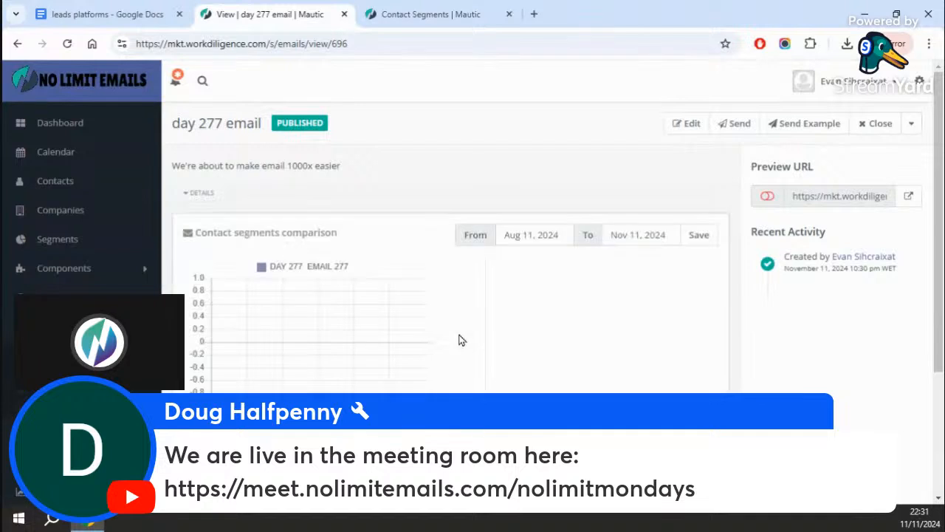
click(63, 243)
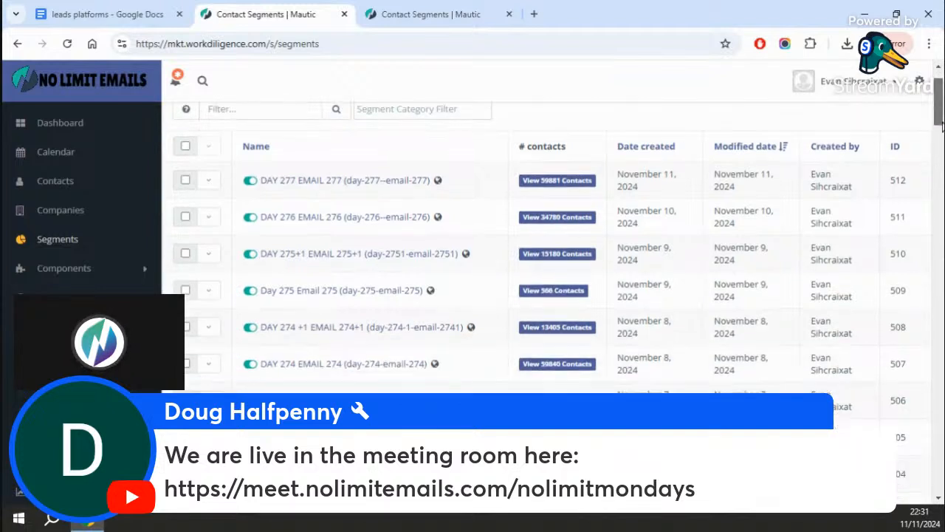
scroll(769, 134, down, 1)
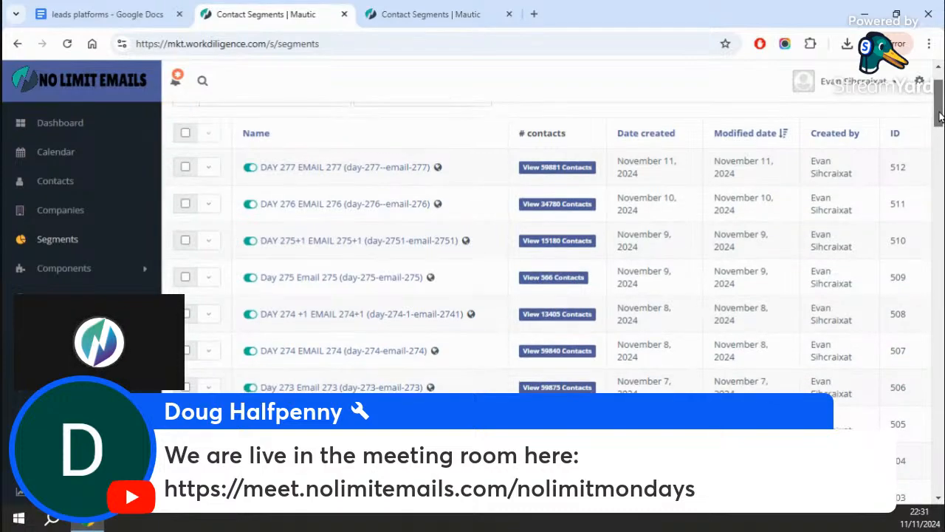
drag(937, 122, 927, 474)
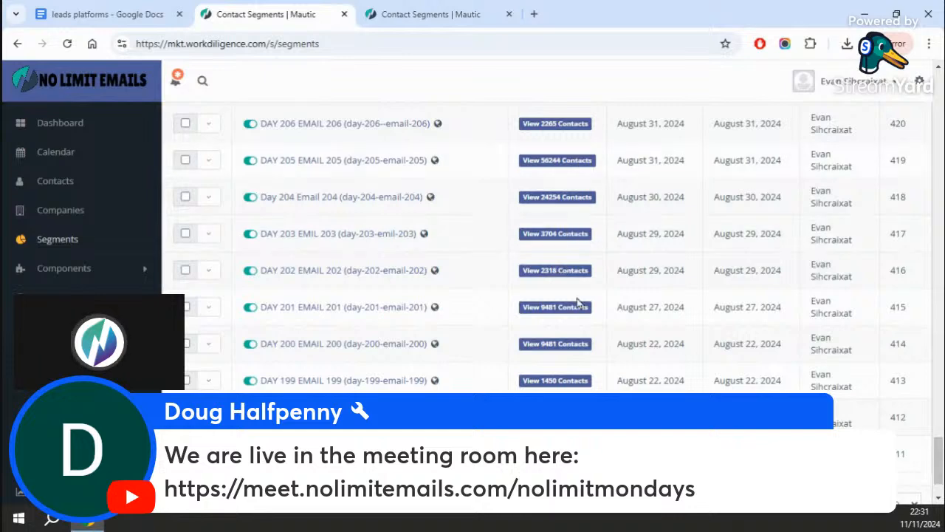
drag(939, 455, 942, 87)
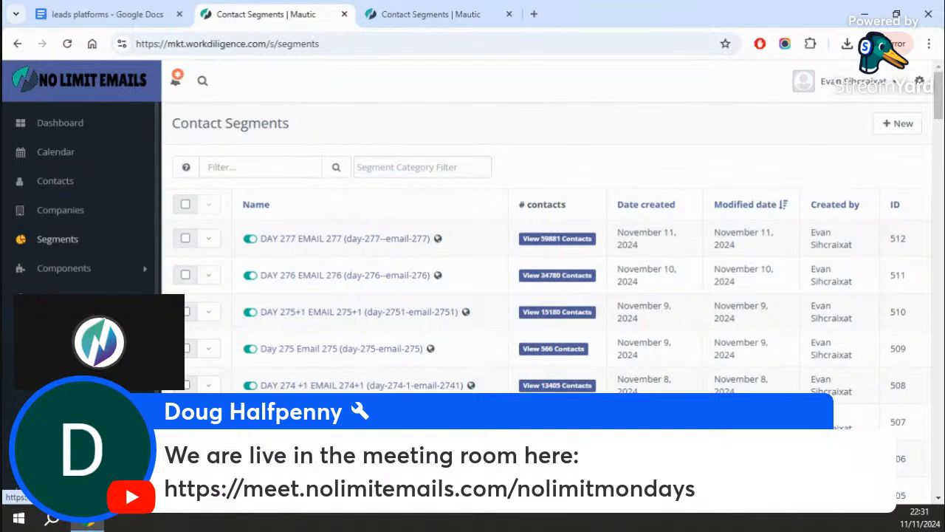
Reopen "day 277 email" from the Emails list and start sending it in batches of 100, confirming the queue.
click(55, 375)
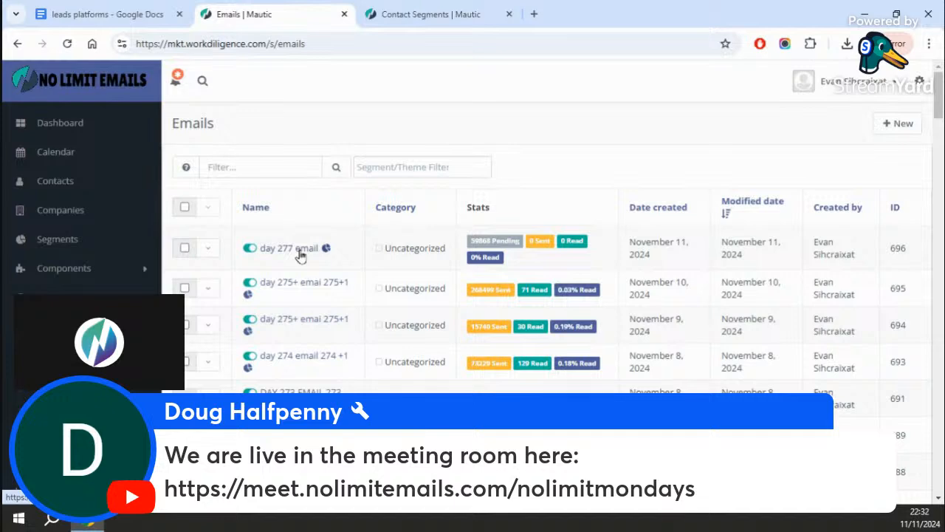
click(298, 251)
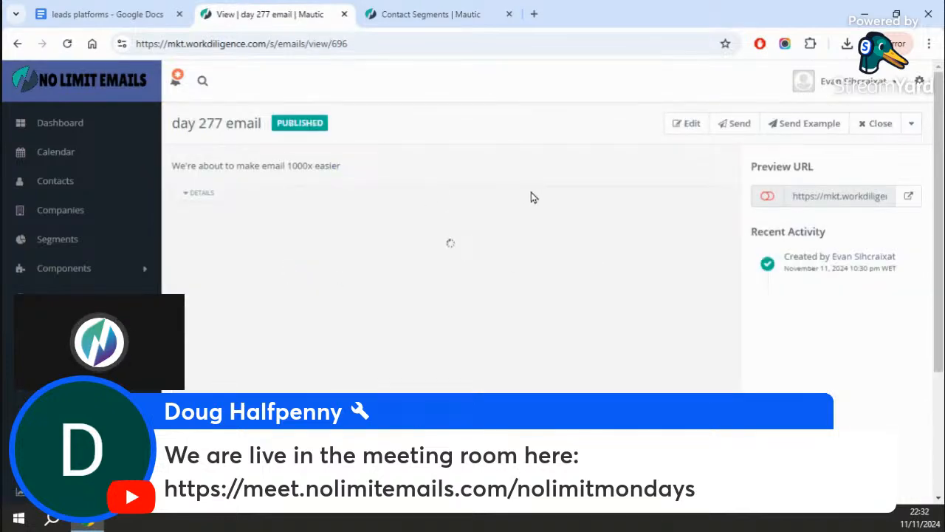
click(738, 126)
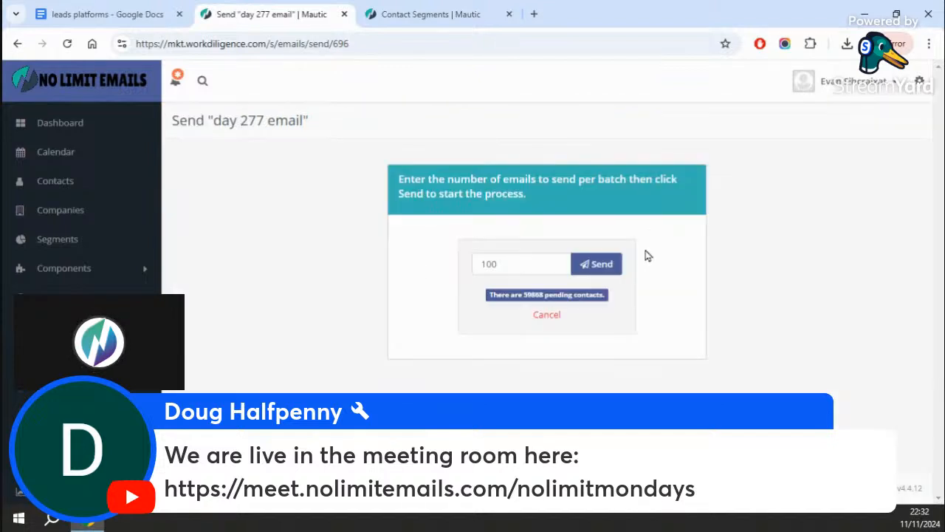
click(597, 264)
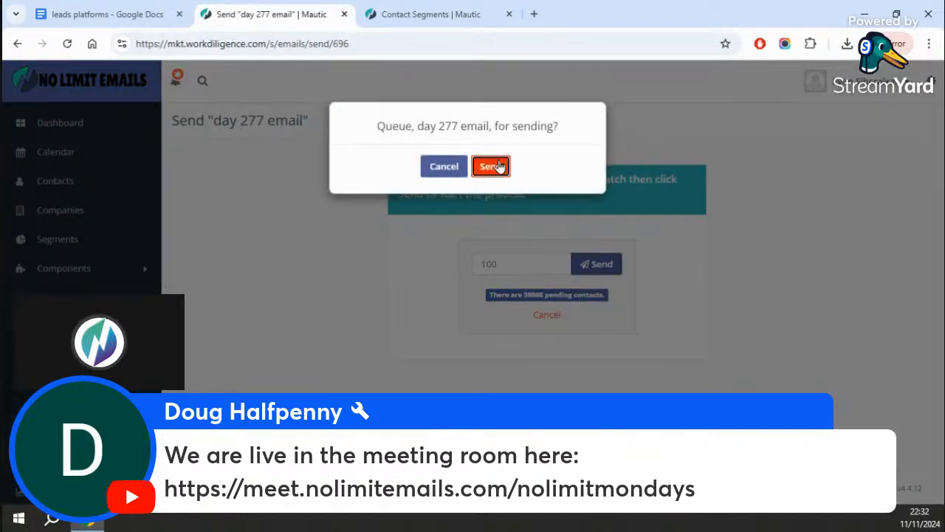
click(497, 165)
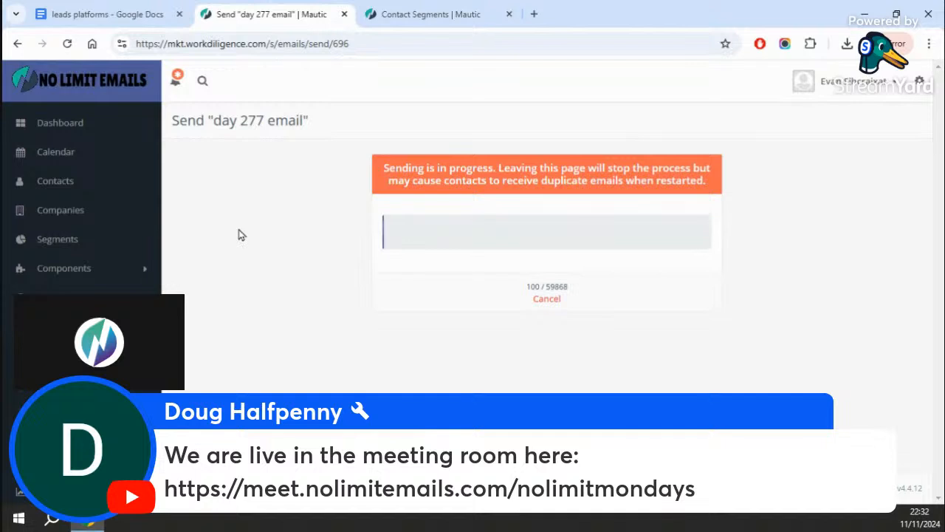